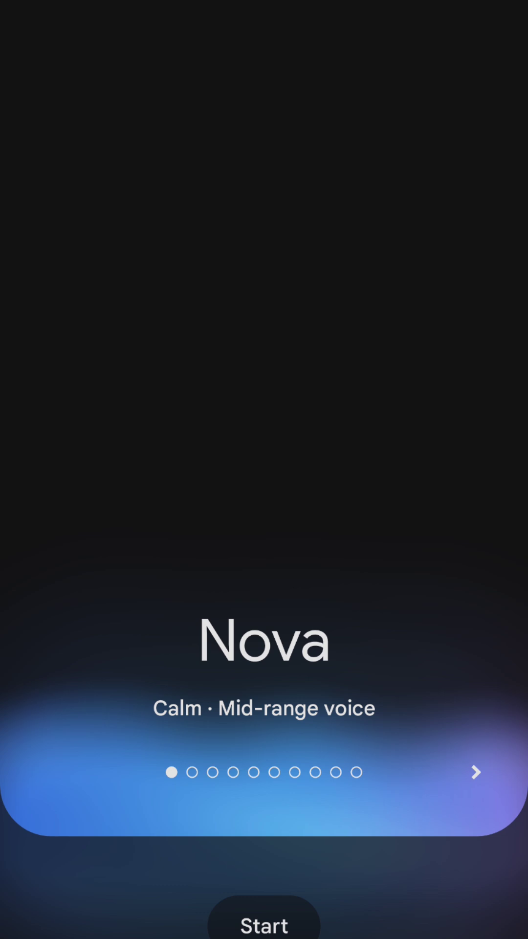
# Raise the volume and preview the Pegasus, Vega, Ursa, Lyra and Orbit voices
pyautogui.press('XF86AudioRaiseVolume')
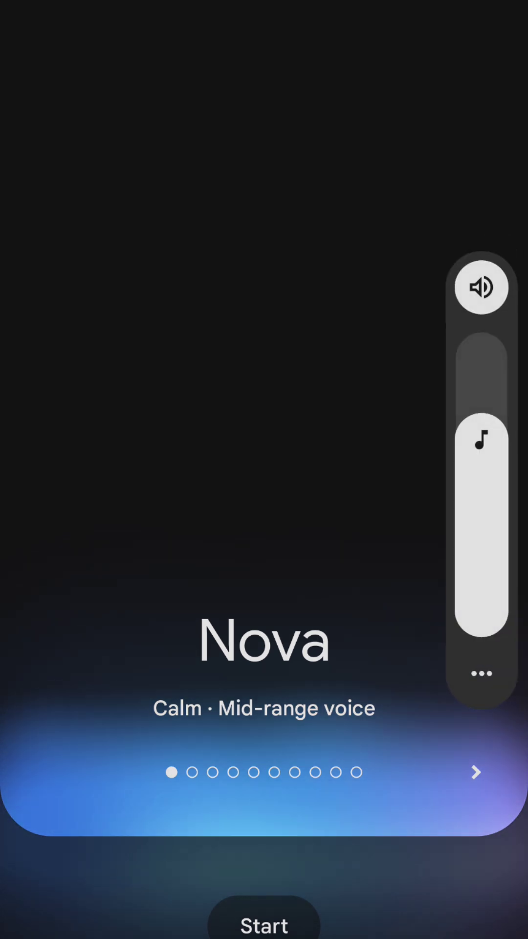
pyautogui.click(476, 771)
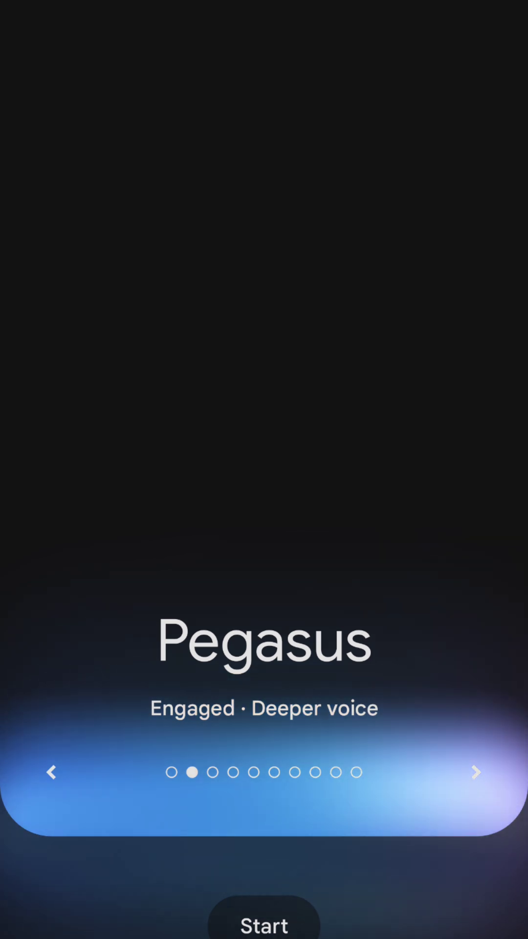
pyautogui.click(475, 771)
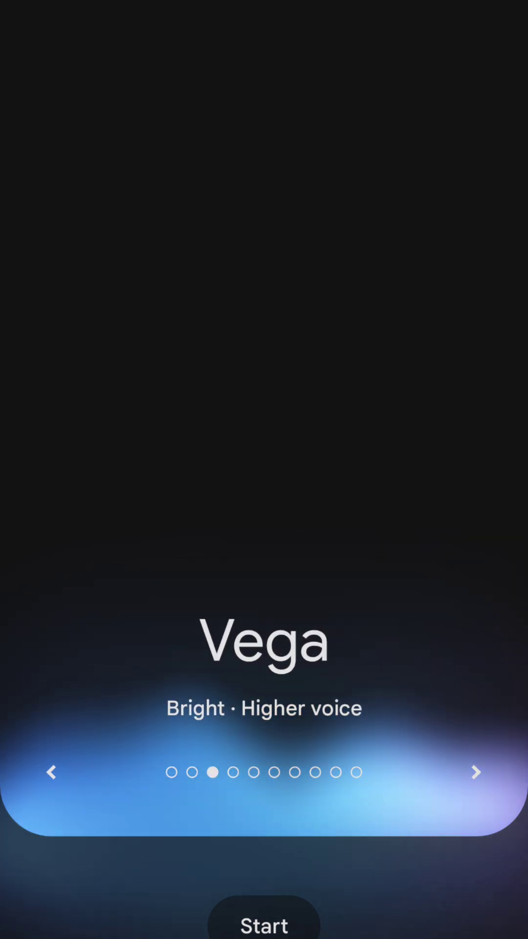
pyautogui.moveTo(319, 643); pyautogui.dragTo(147, 645)
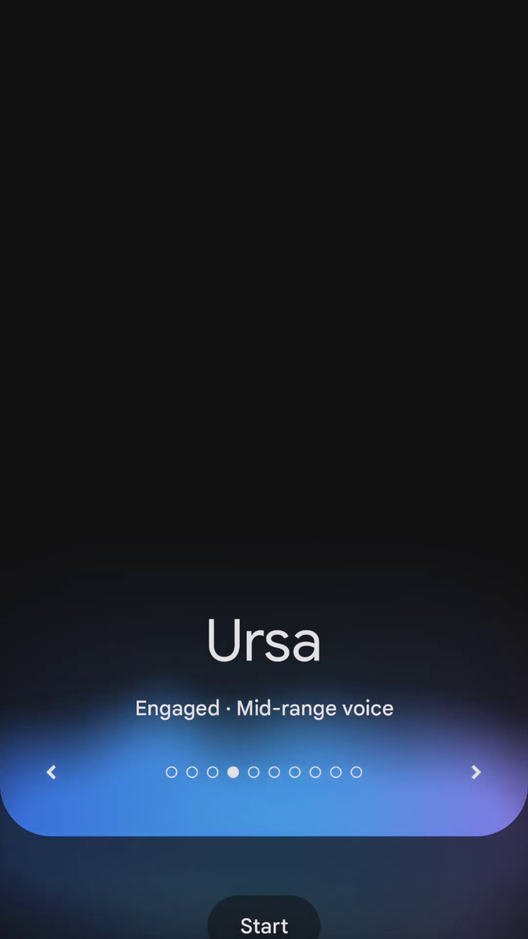
pyautogui.moveTo(303, 699); pyautogui.dragTo(122, 699)
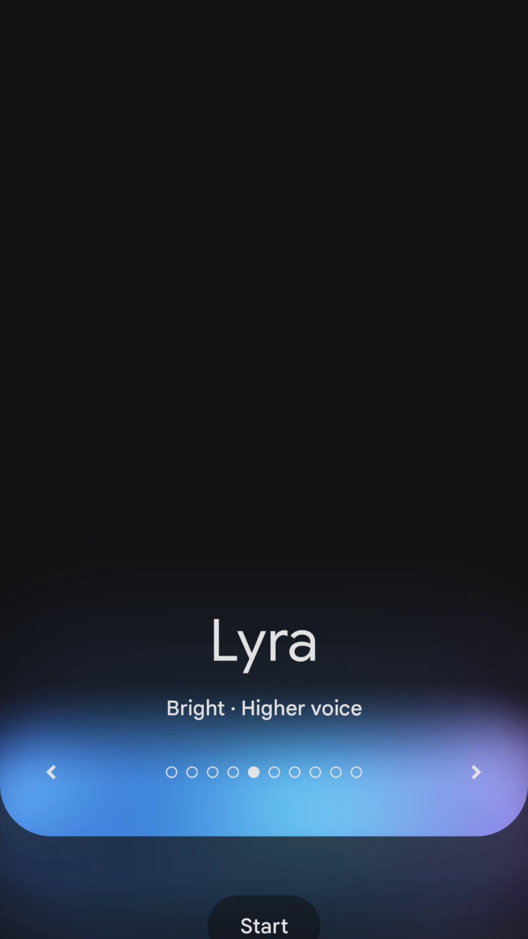
pyautogui.moveTo(303, 699); pyautogui.dragTo(122, 699)
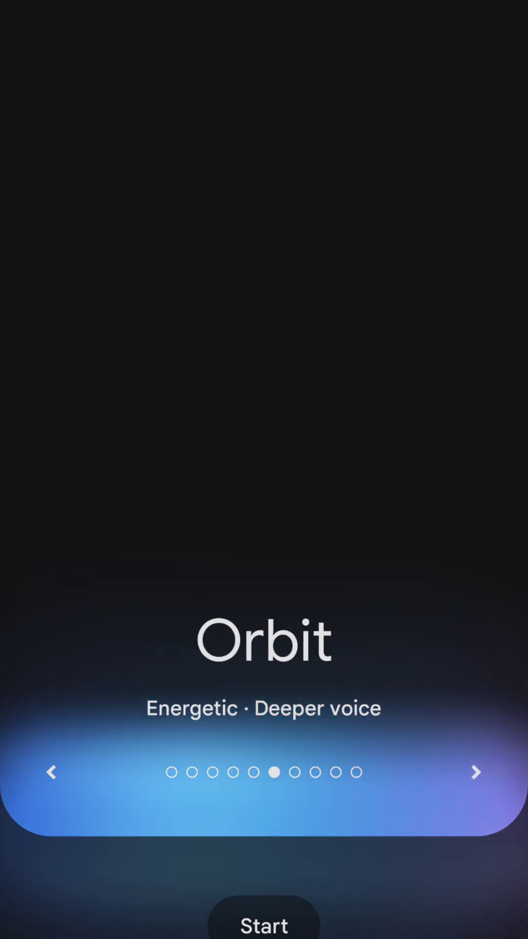
# Preview Dipper, Orion, Capella and Eclipse, then settle back on the Orion voice
pyautogui.moveTo(381, 683); pyautogui.dragTo(122, 685)
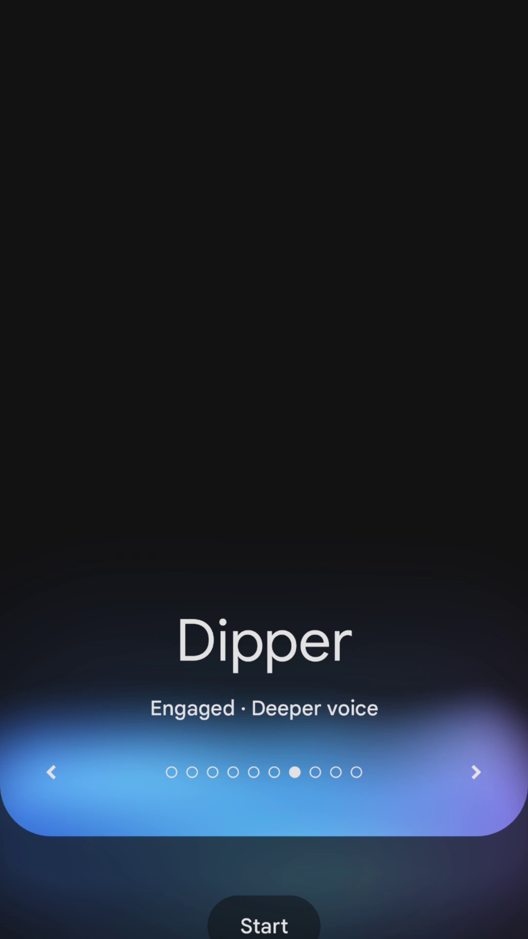
pyautogui.moveTo(381, 673); pyautogui.dragTo(201, 673)
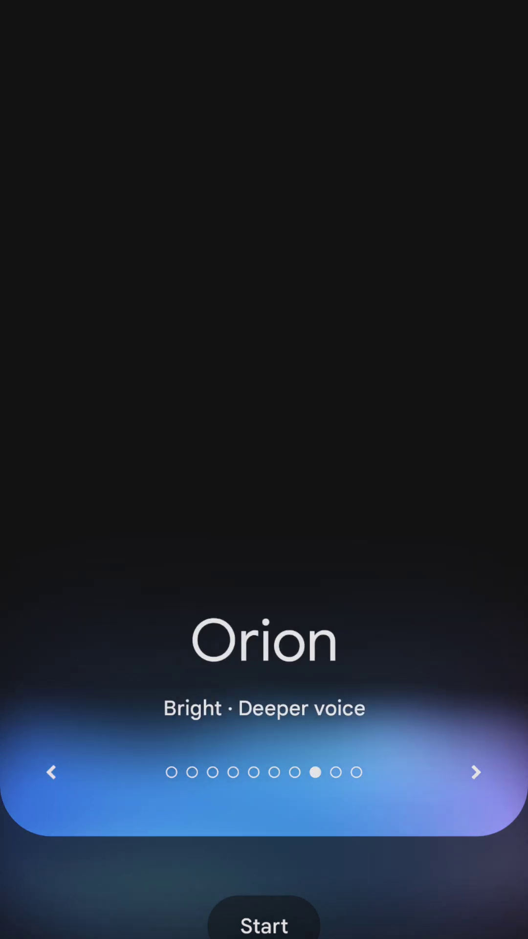
pyautogui.moveTo(352, 666); pyautogui.dragTo(147, 665)
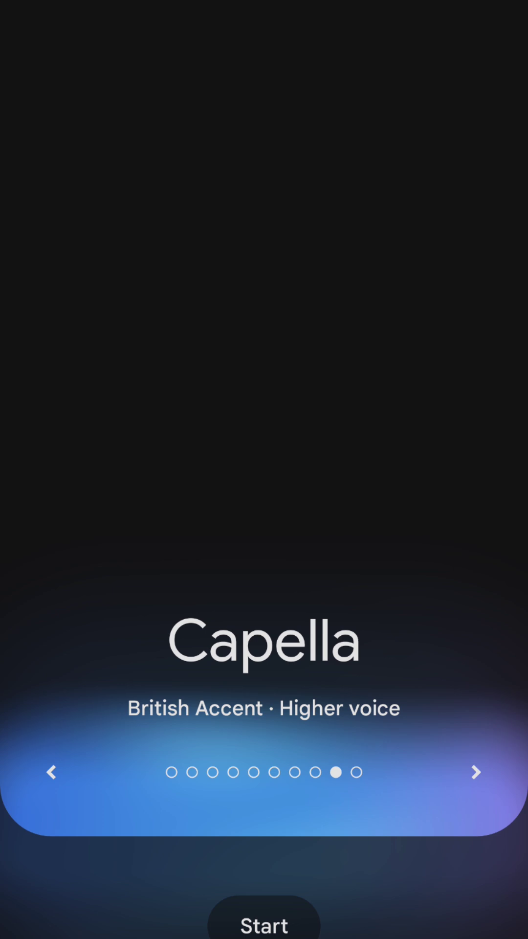
pyautogui.moveTo(371, 677); pyautogui.dragTo(147, 680)
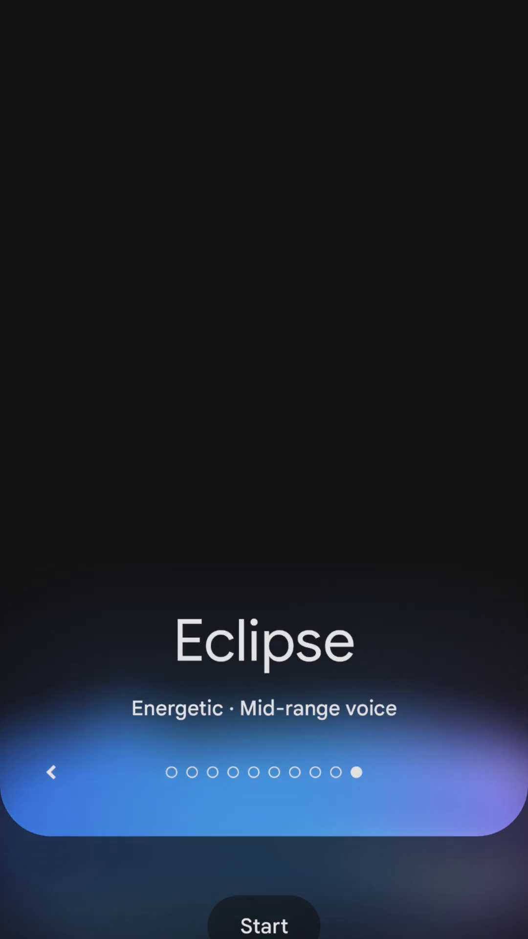
pyautogui.moveTo(198, 668); pyautogui.dragTo(432, 618)
pyautogui.moveTo(243, 649); pyautogui.dragTo(416, 651)
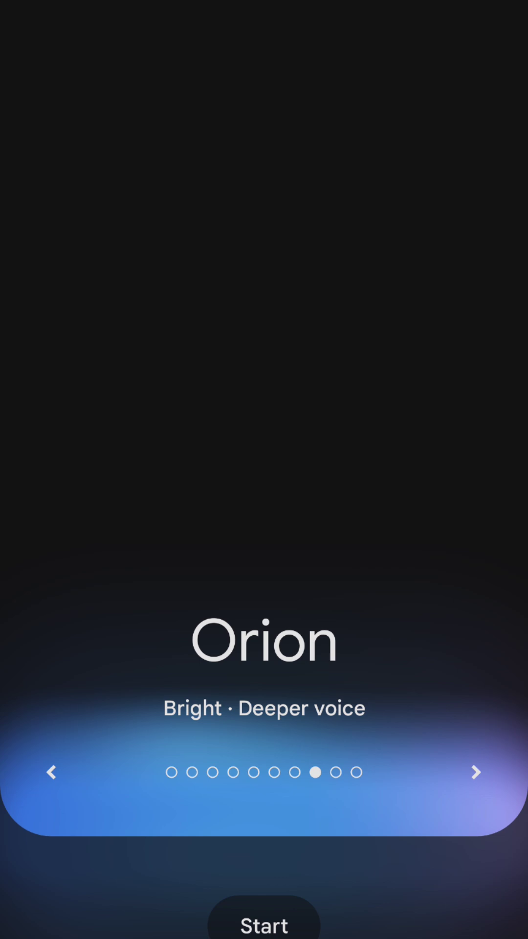